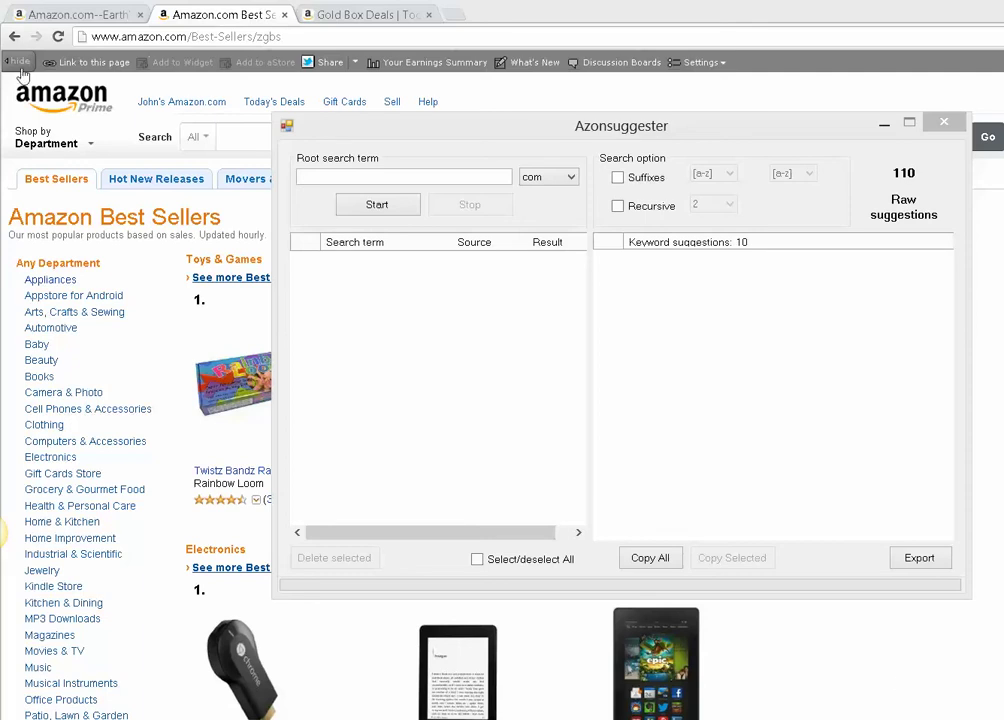
- Search 'grand' on Amazon's Hot New Releases page, then return to Azonsuggester
left_click(244, 136)
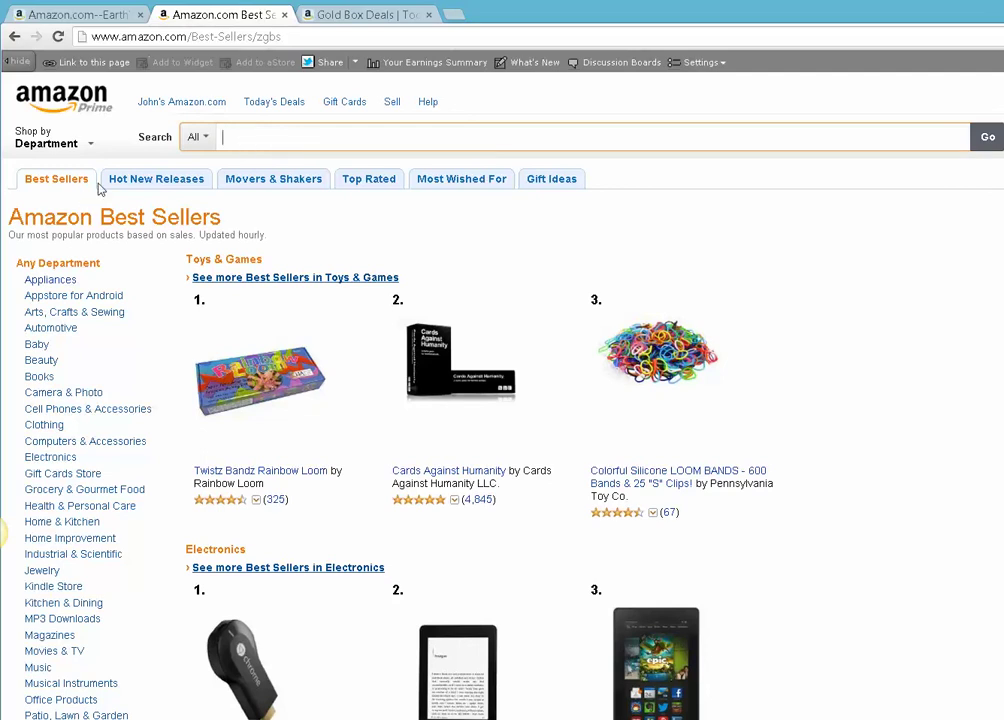
left_click(141, 179)
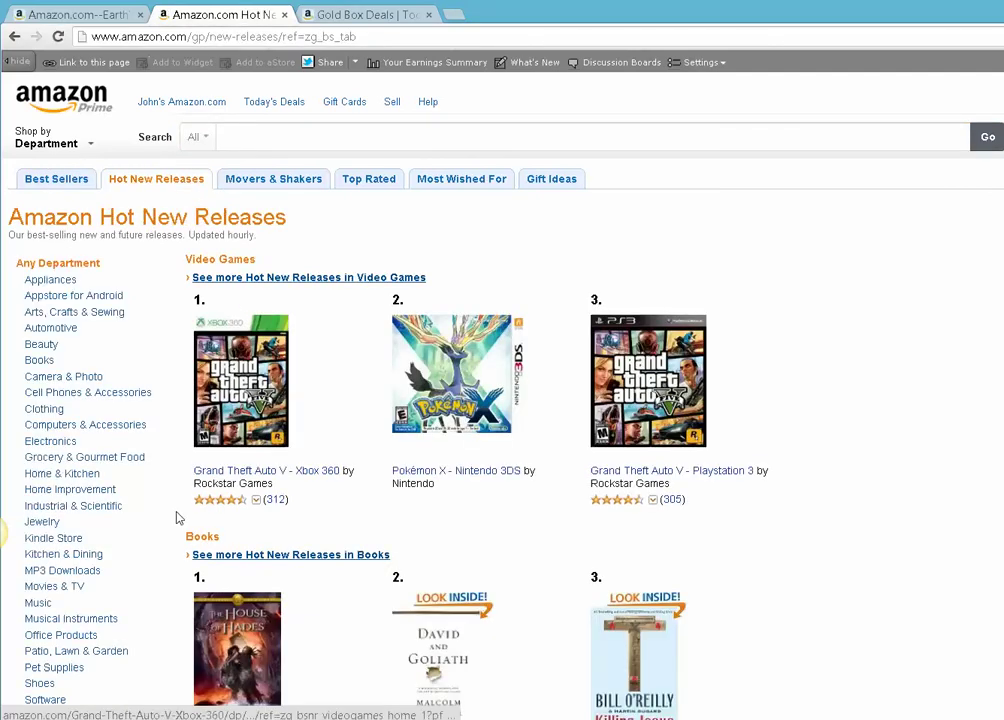
left_click(239, 141)
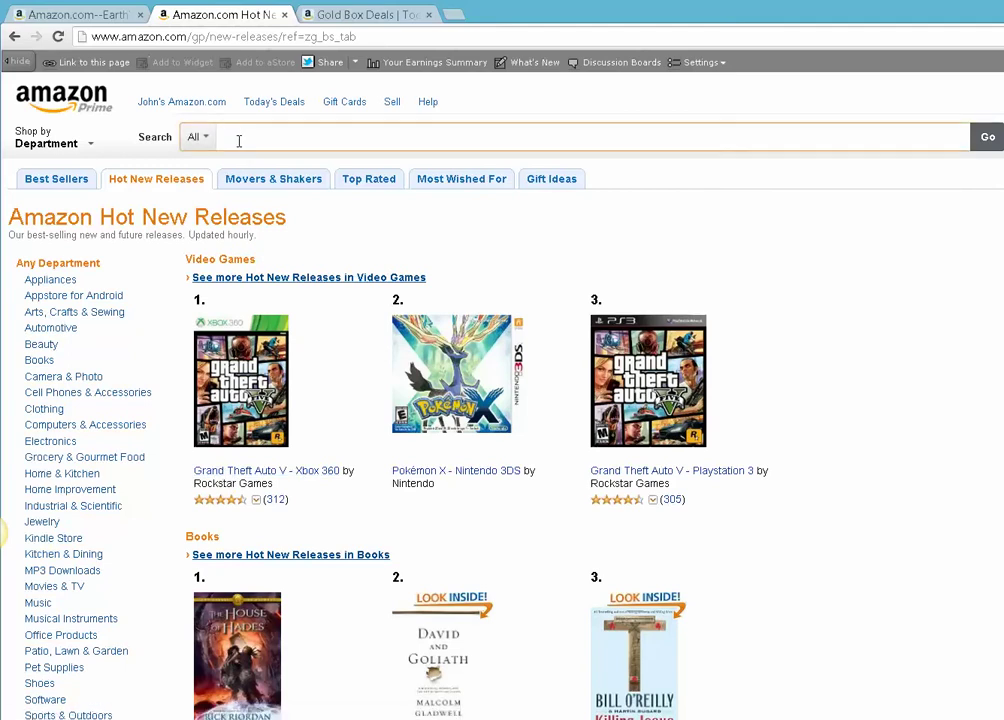
type("grand")
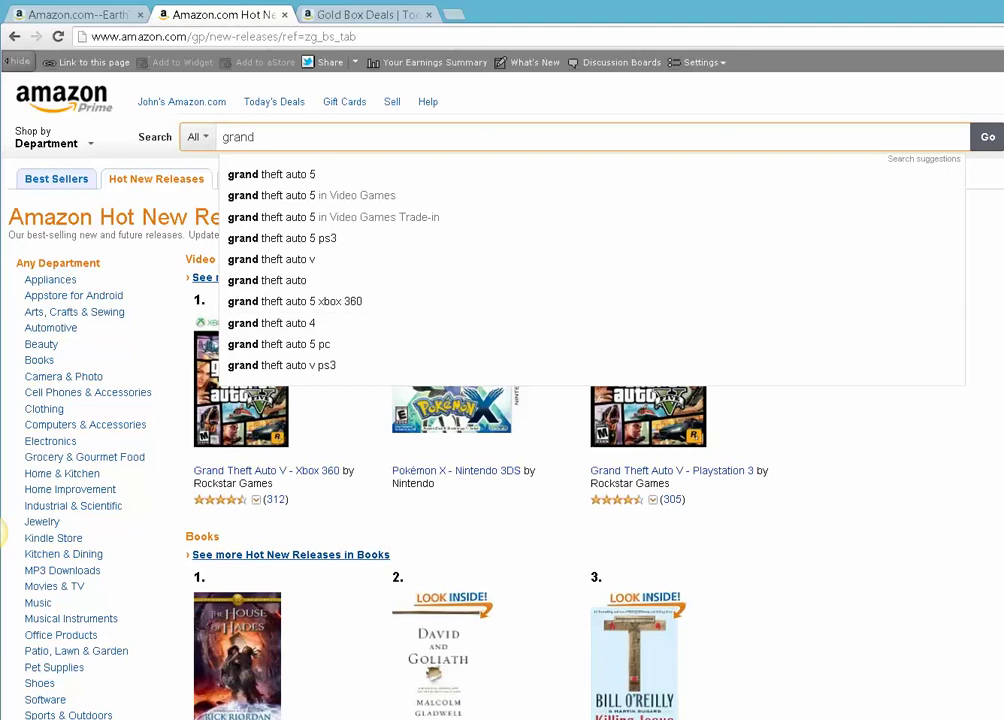
key("alt+Tab")
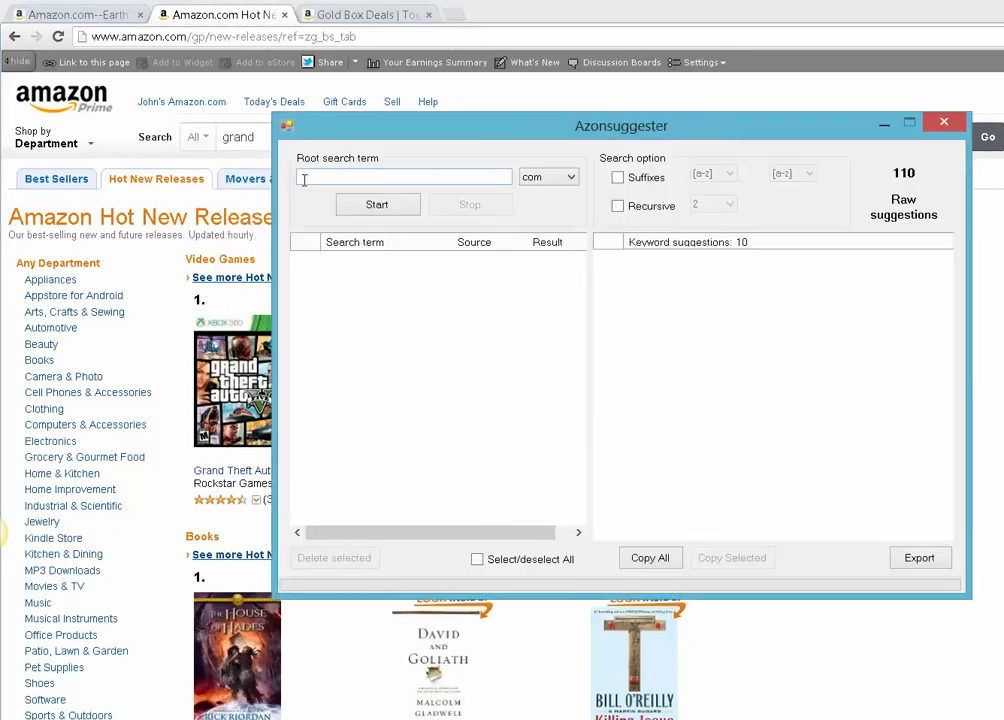
- Fetch suggestions for root term 'grand' on Amazon .com, returning ten Grand Theft Auto phrases
type("gra")
type("nd")
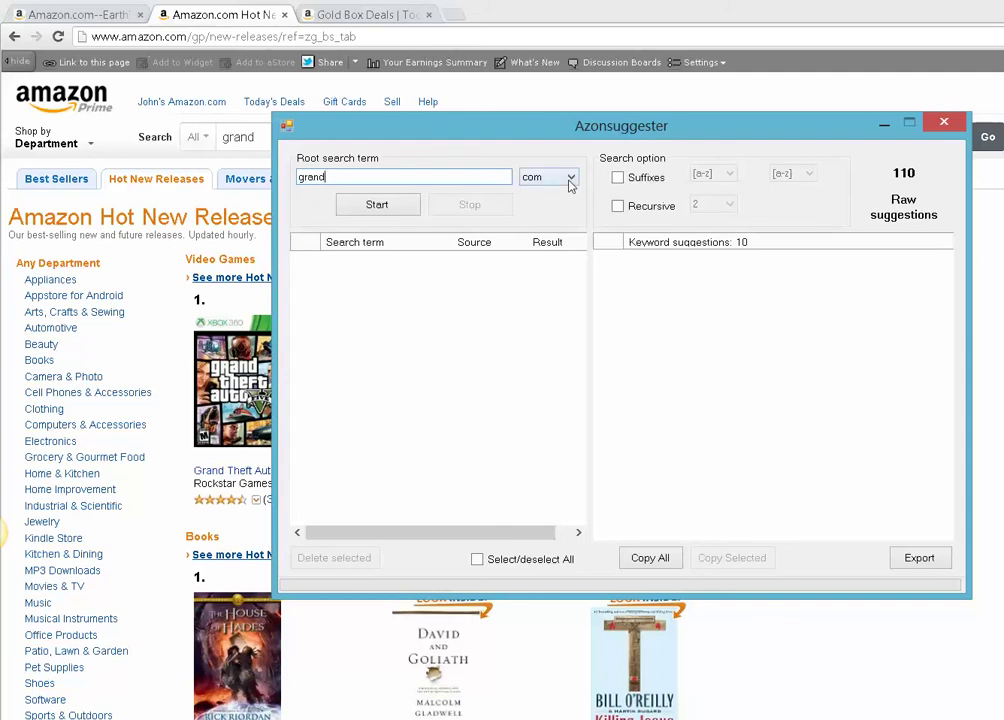
left_click(570, 180)
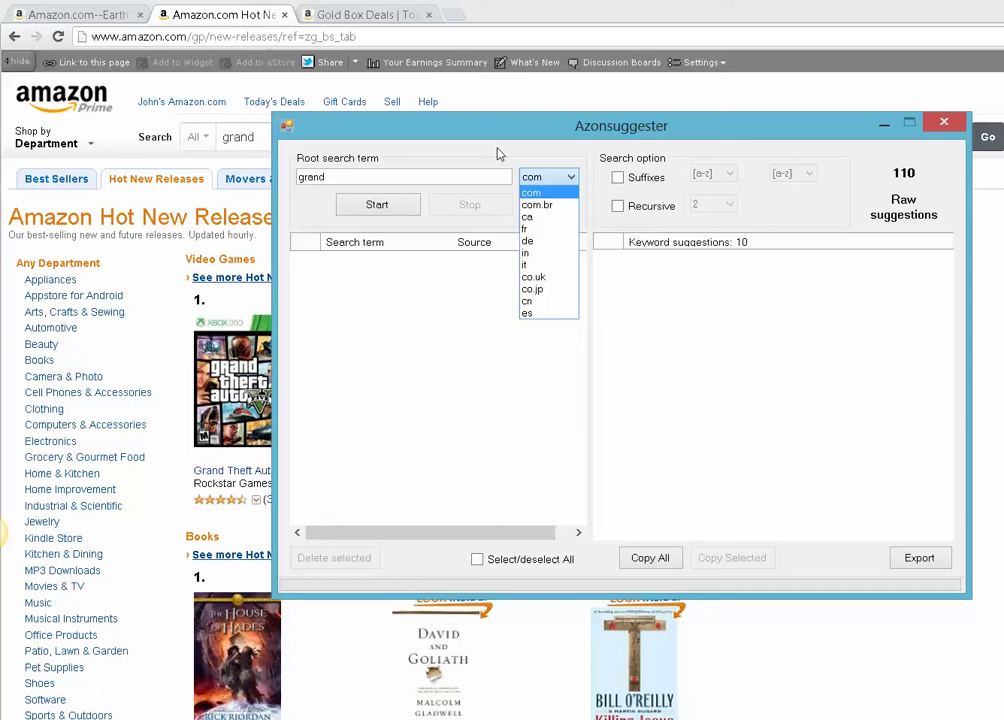
left_click(434, 128)
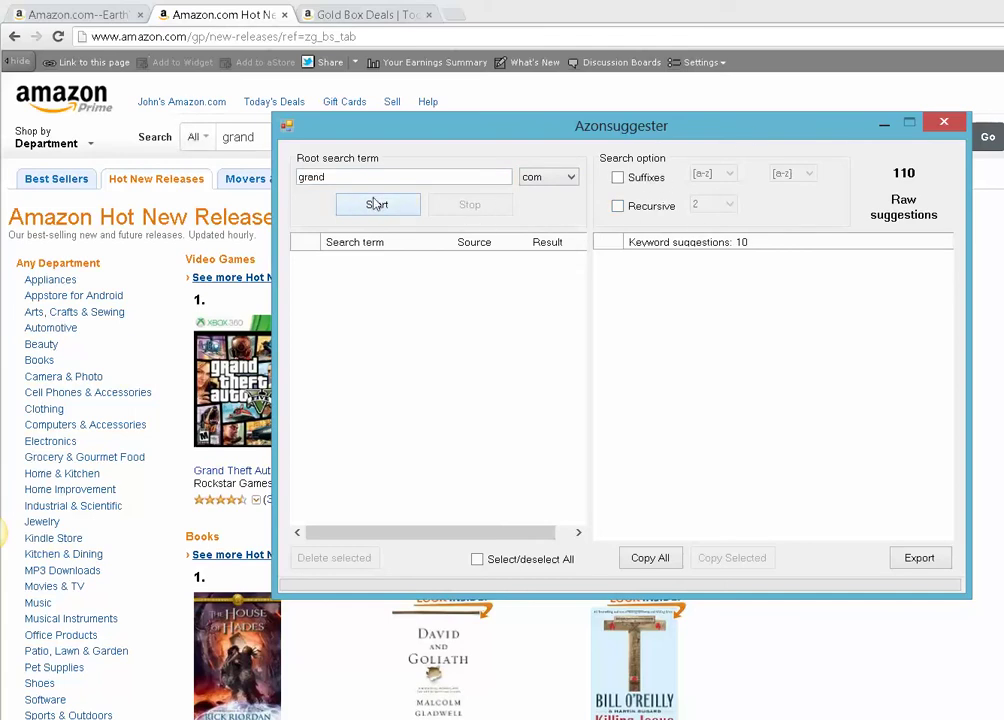
left_click(374, 204)
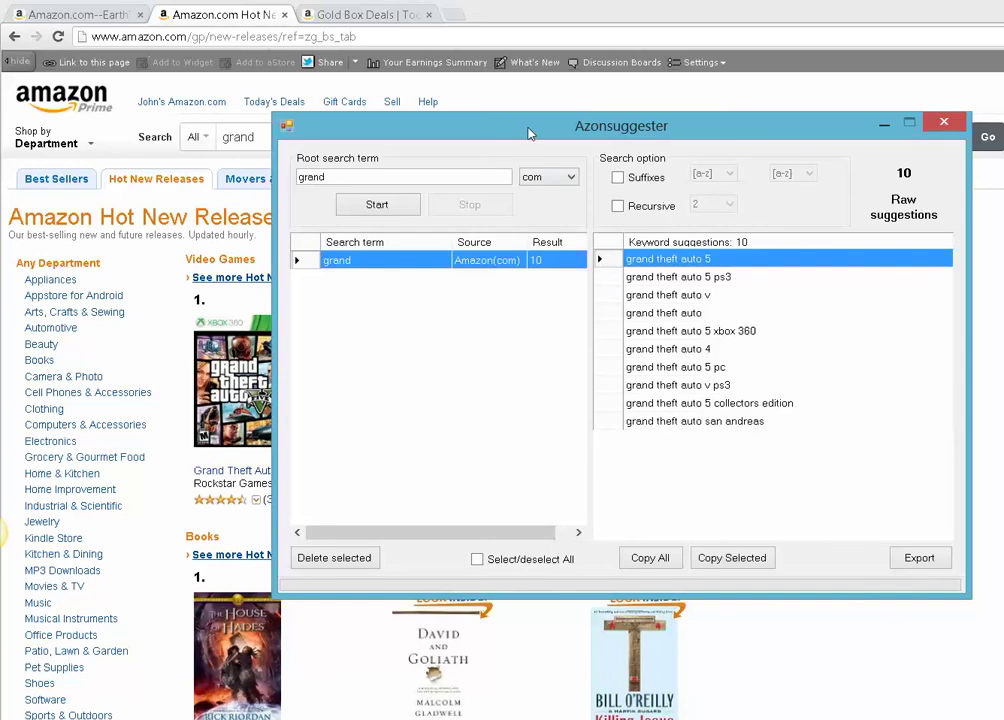
- Compare the results with Amazon's autocomplete for 'grand', then enable the Suffixes option
mouse_move(527, 129)
left_mouse_down()
mouse_move(726, 118)
mouse_move(793, 86)
left_mouse_up()
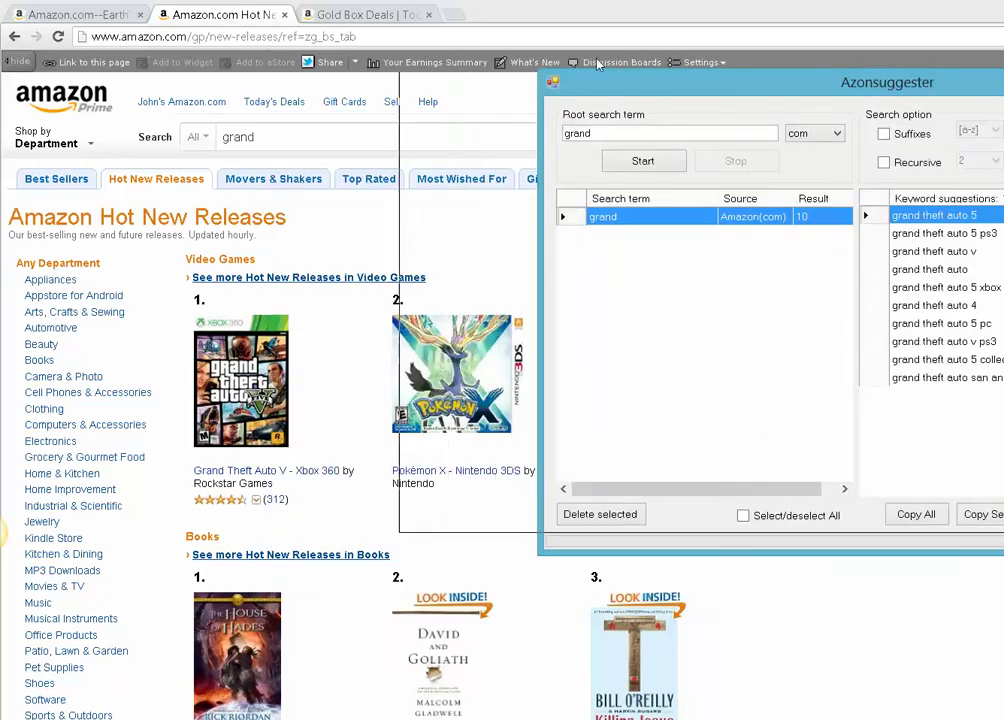
left_click_drag(740, 83, 599, 64)
left_click(276, 137)
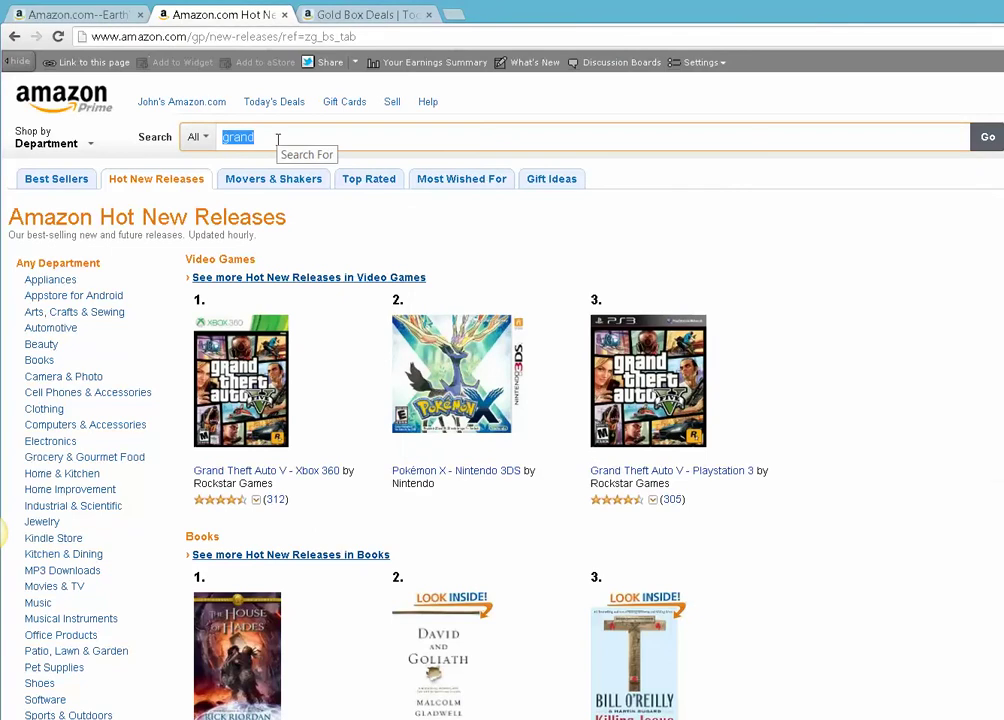
left_click(278, 139)
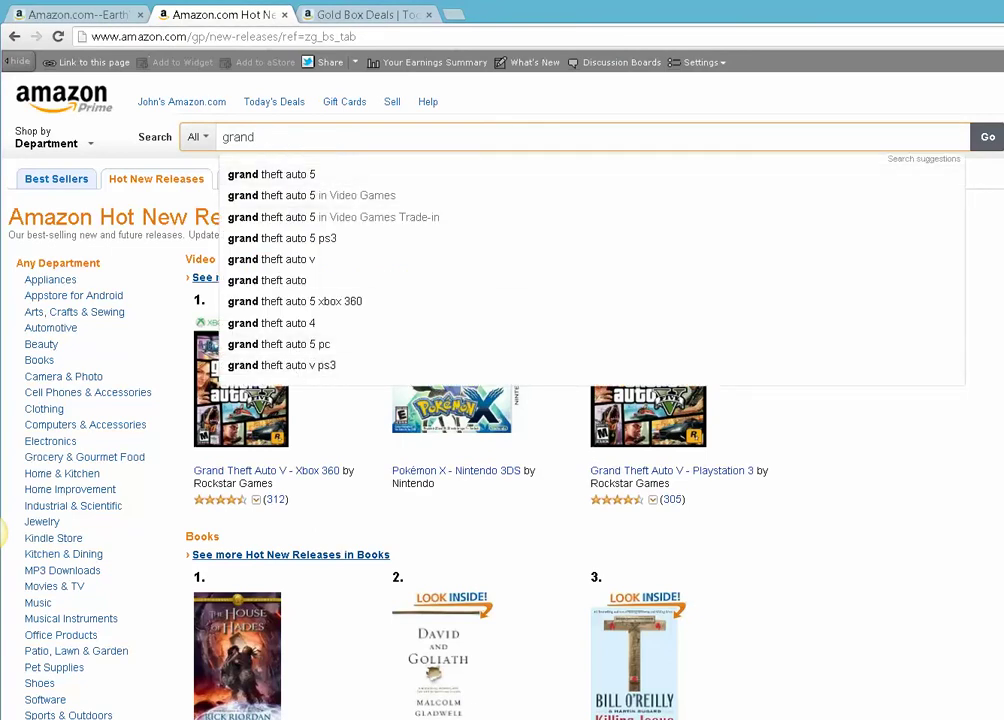
left_click(610, 398)
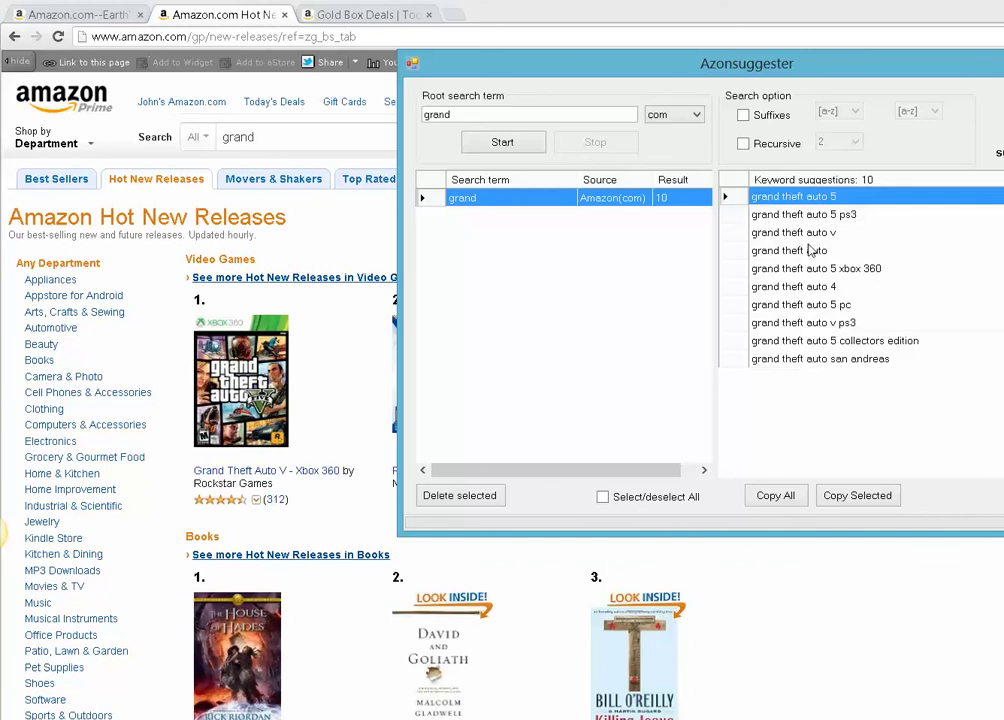
left_click_drag(667, 63, 415, 41)
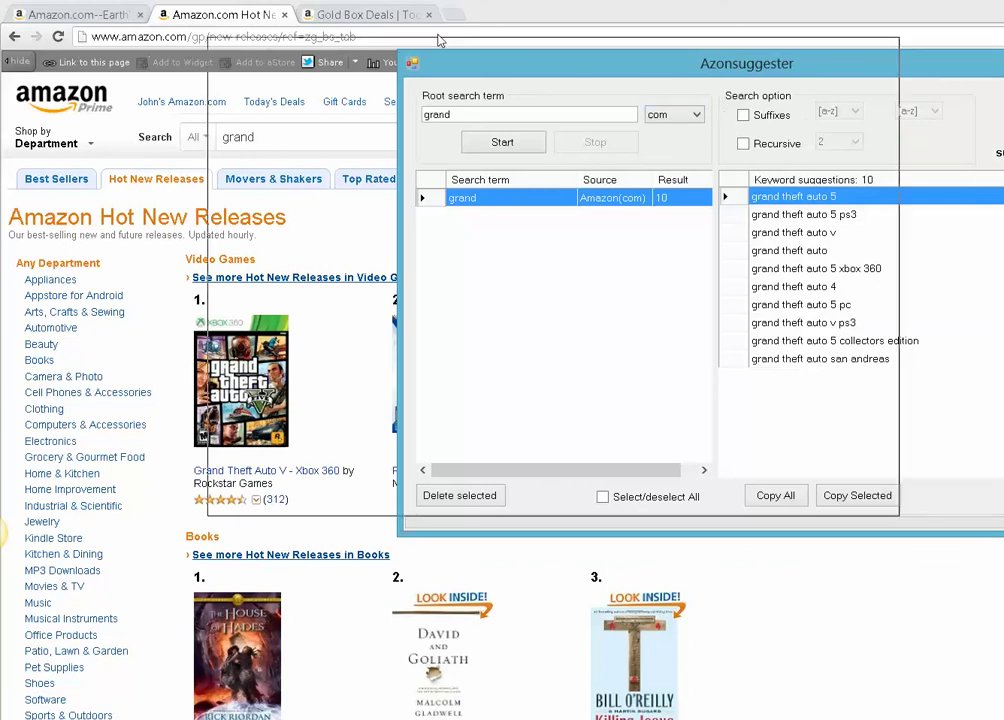
left_click(490, 93)
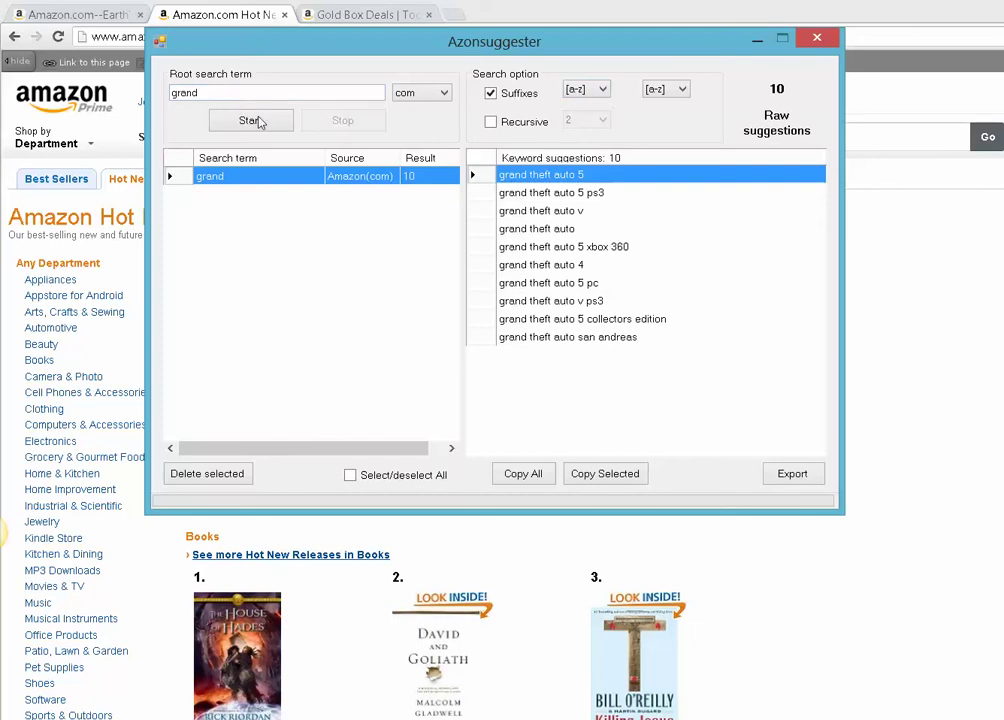
- Clear the earlier results, then run and stop the suffix search for 'grand'
left_click(350, 476)
left_click(207, 474)
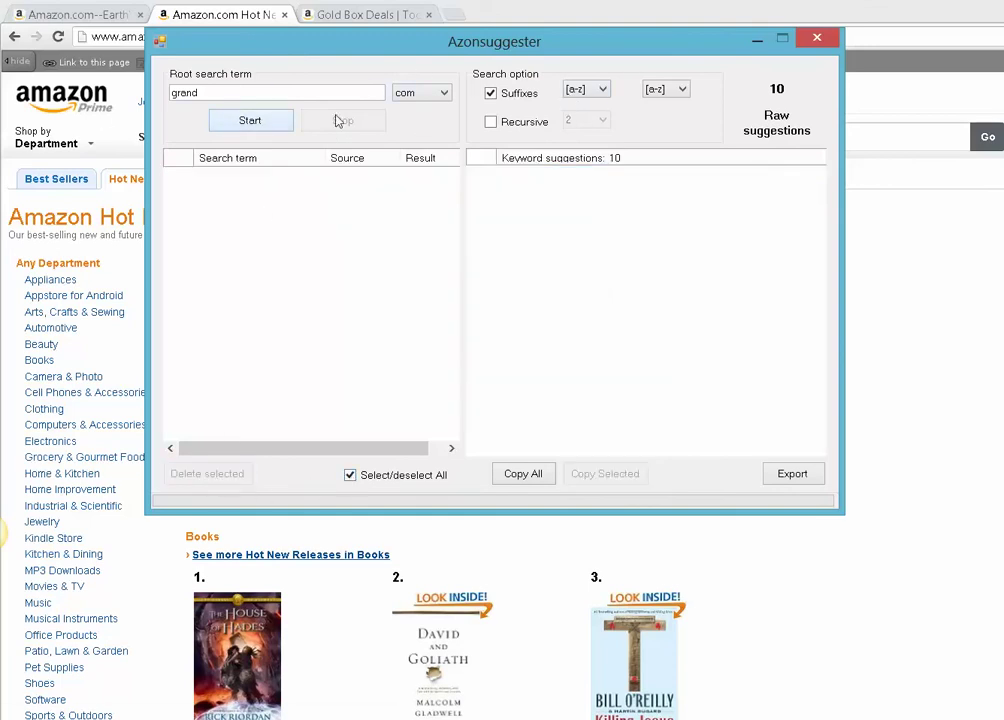
left_click(252, 120)
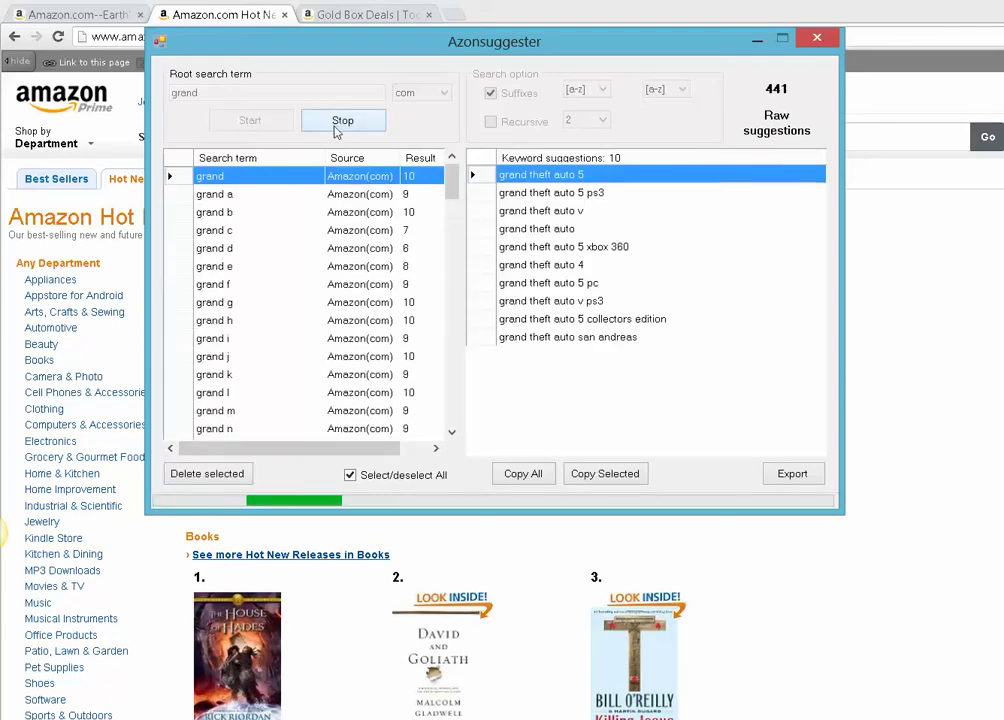
left_click(336, 124)
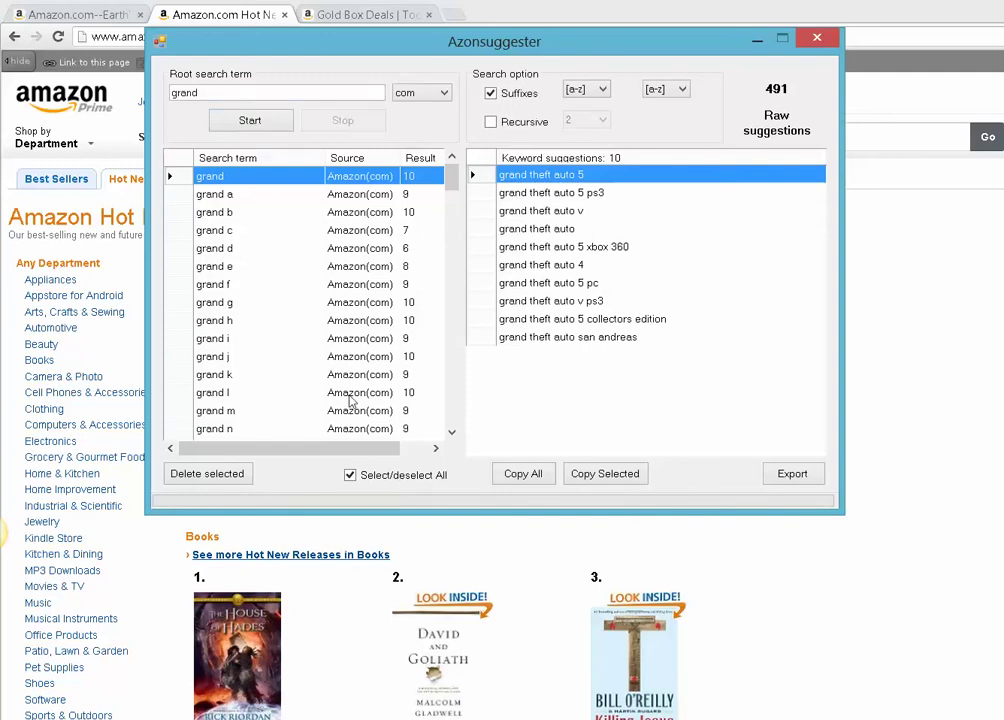
- Browse the suffix results, viewing suggestions for 'grand ar' and then 'grand ba'
left_click_drag(449, 185, 450, 255)
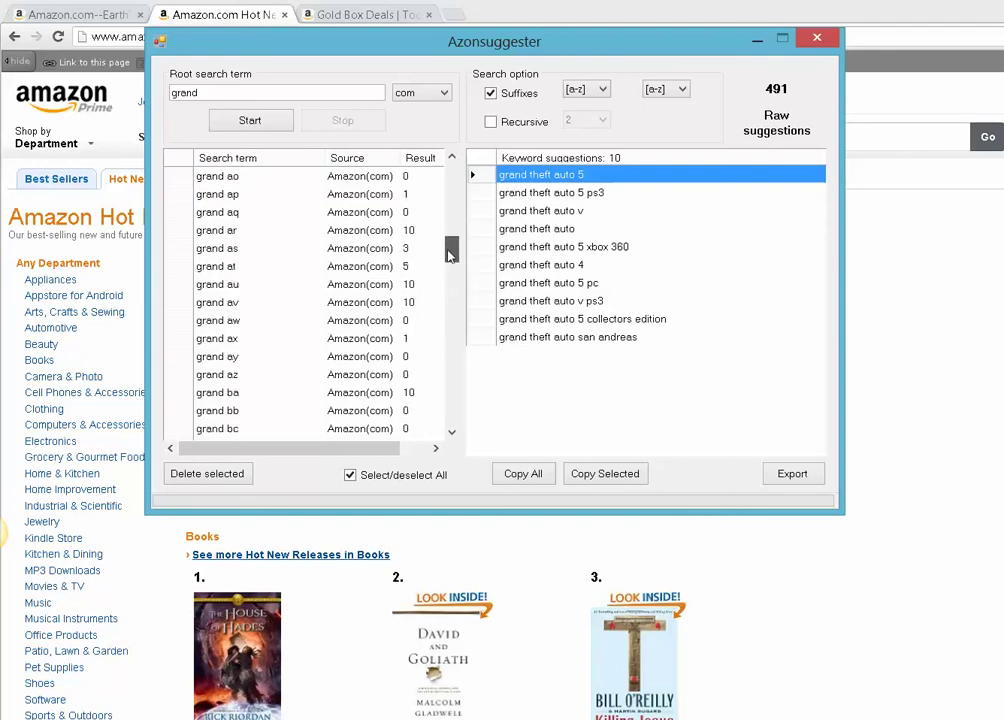
left_click(208, 231)
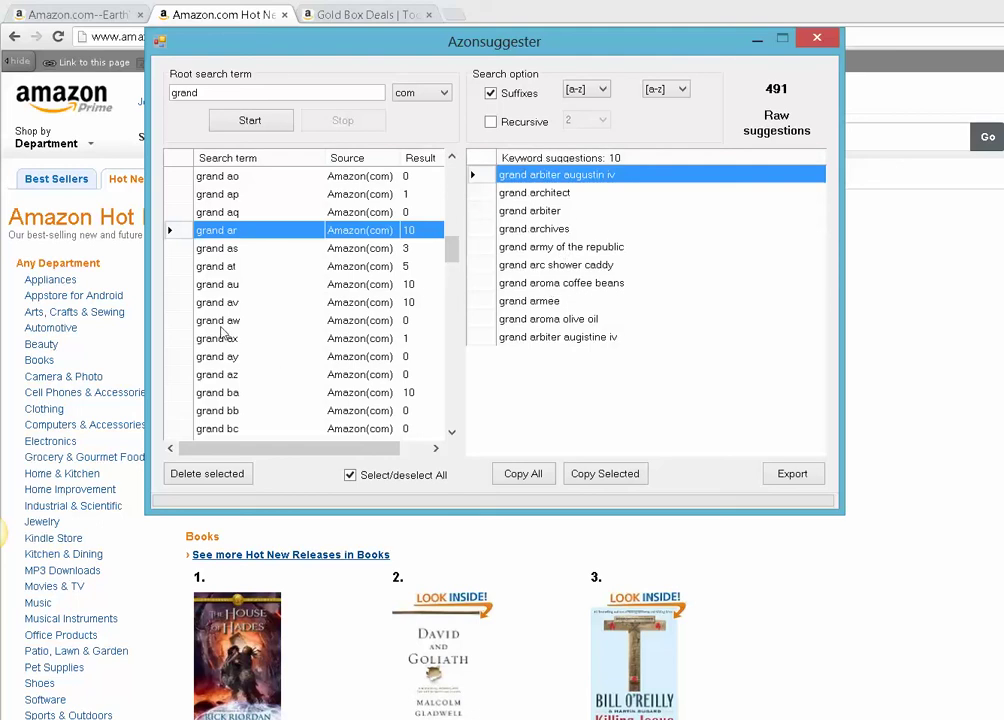
left_click(200, 392)
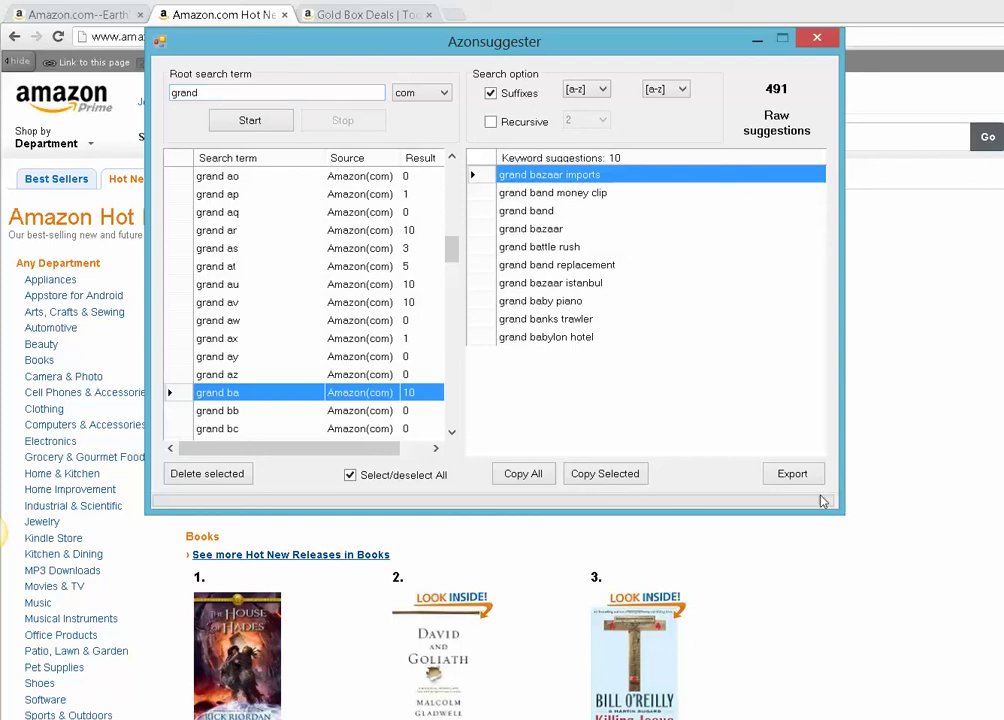
- Turn off Suffixes and delete all existing search-term rows
left_click(490, 93)
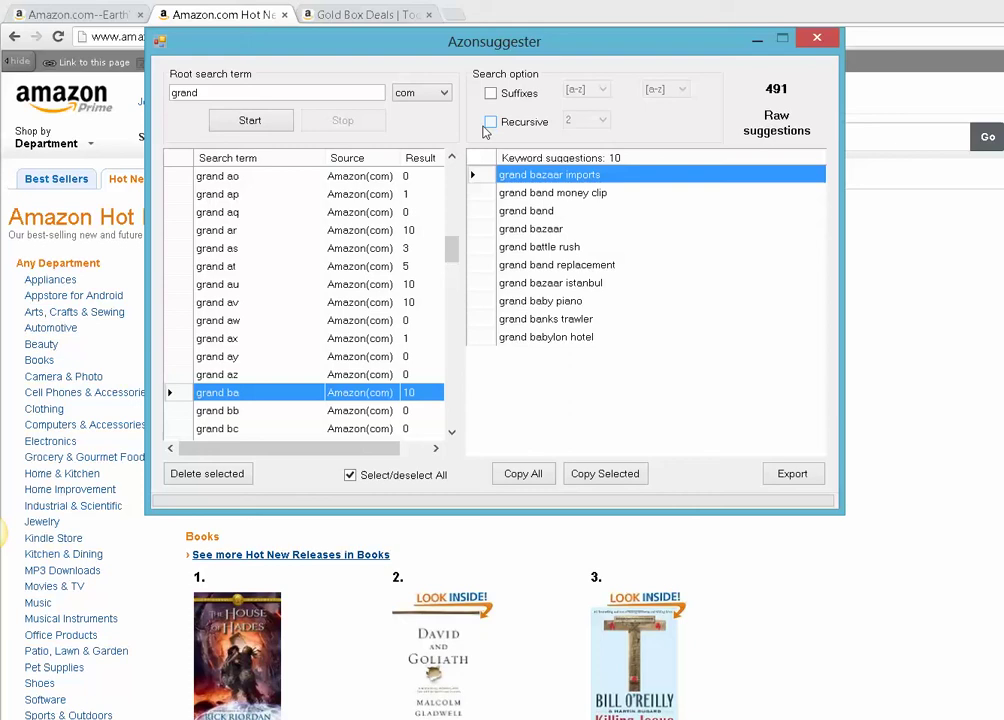
left_click(349, 478)
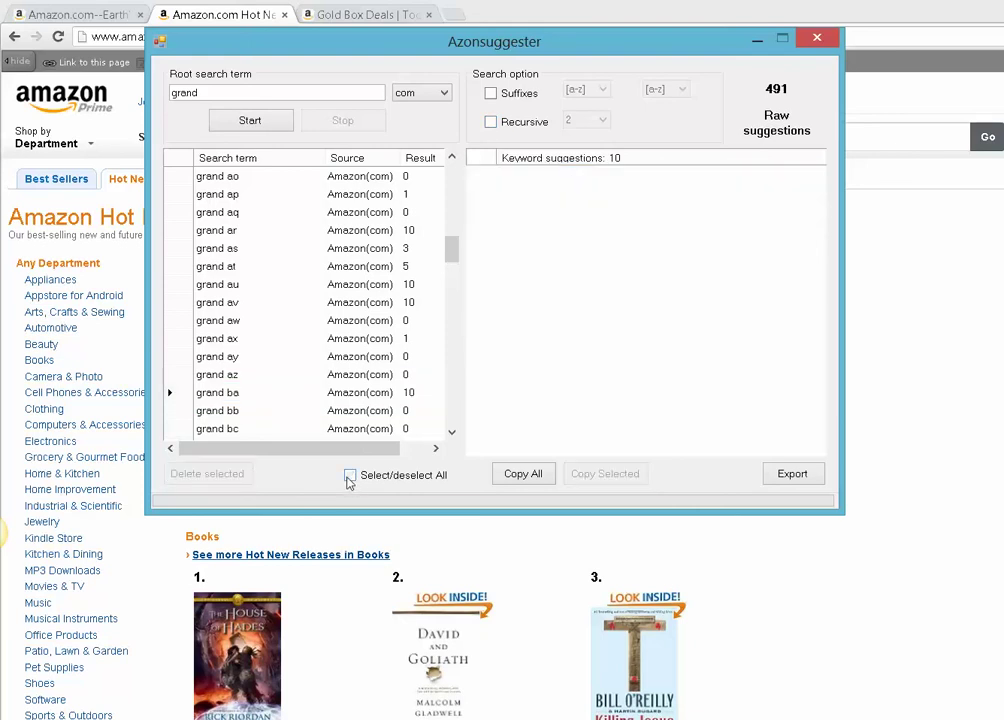
left_click(355, 478)
left_click(207, 473)
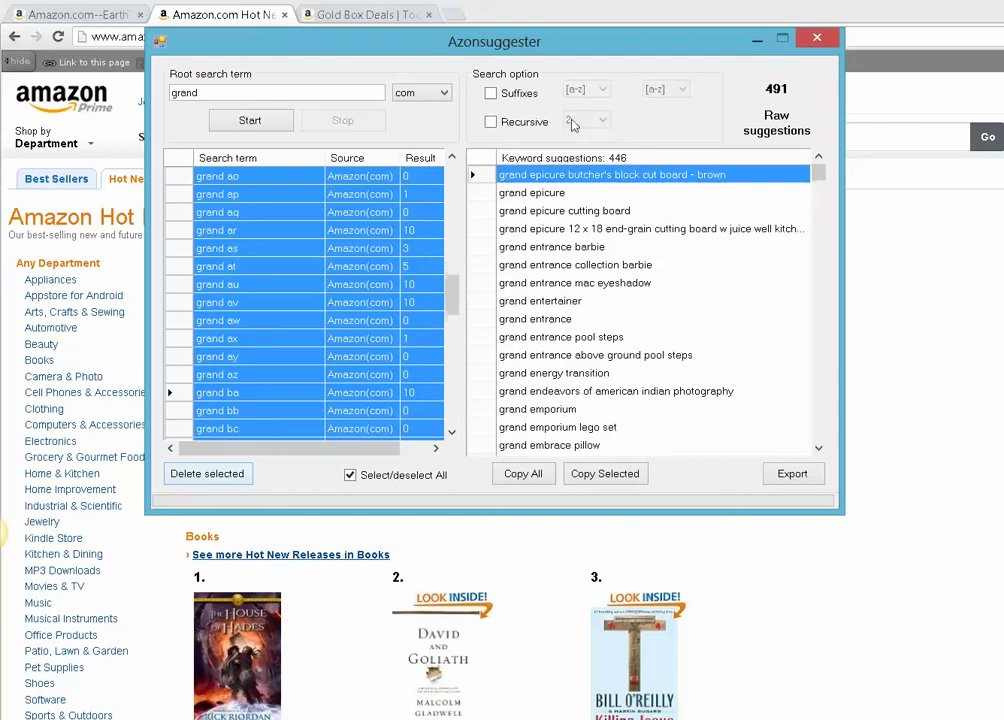
- Run a recursive depth-1 search for 'grand' and view 'grand theft auto 5' suggestions
left_click(490, 121)
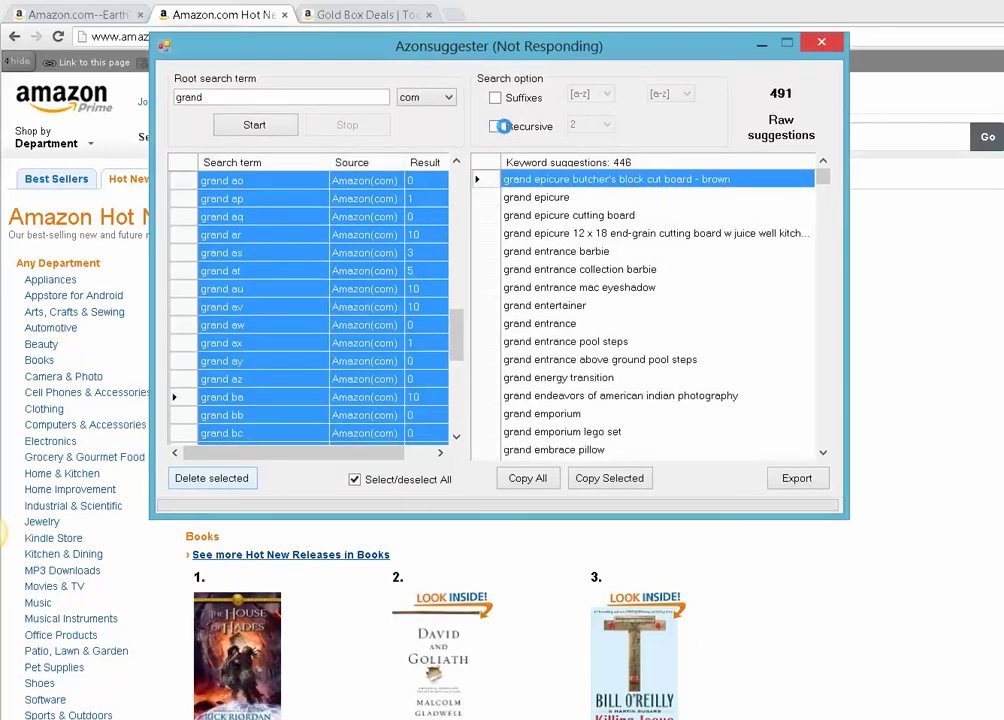
left_click(590, 121)
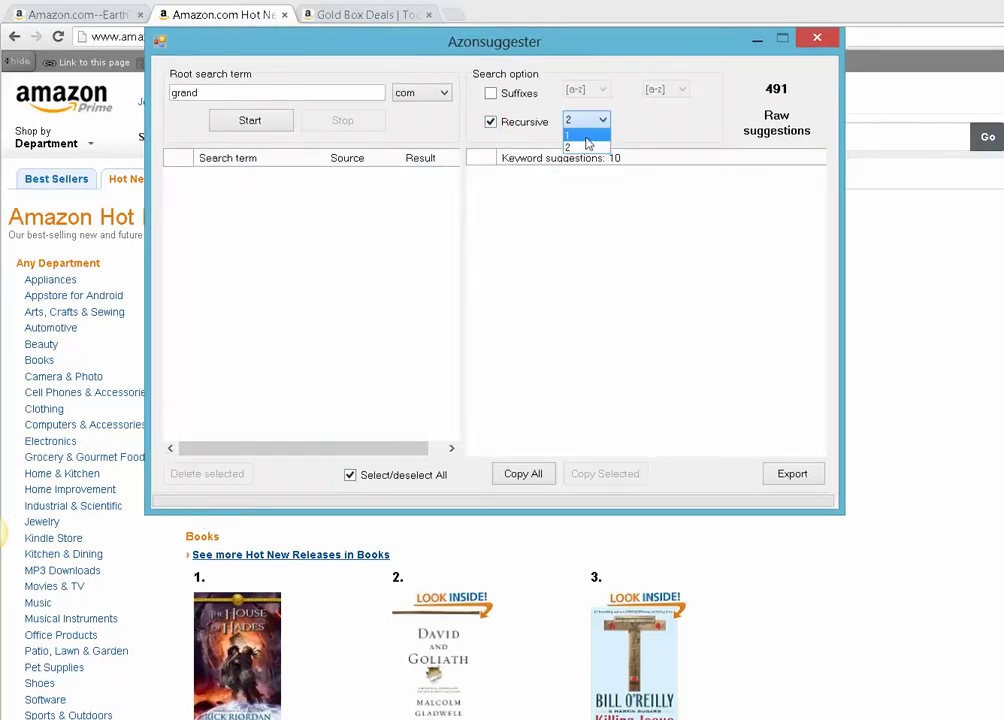
left_click(240, 122)
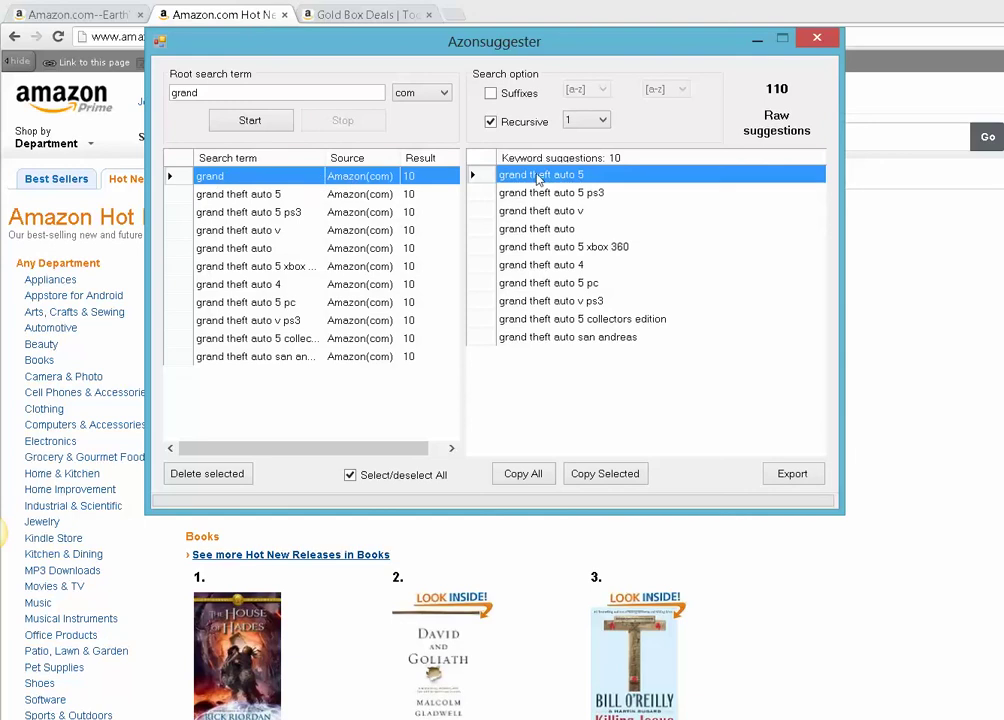
left_click(261, 196)
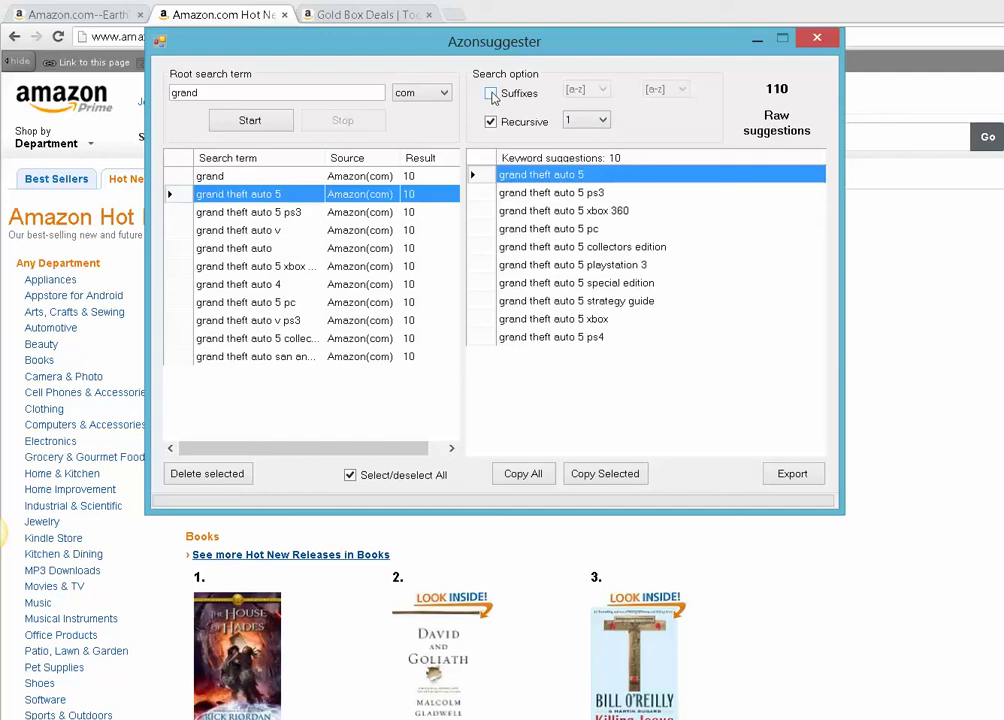
- Re-enable Suffixes and run a combined suffix-recursive search, stopping at 331 raw suggestions
left_click(491, 94)
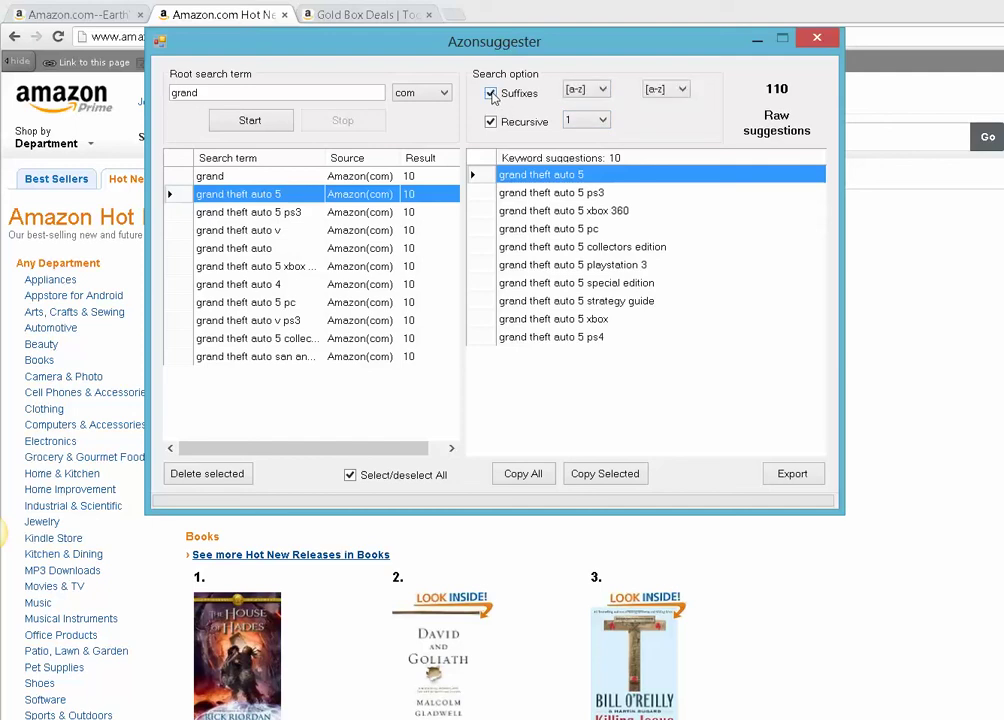
left_click(249, 122)
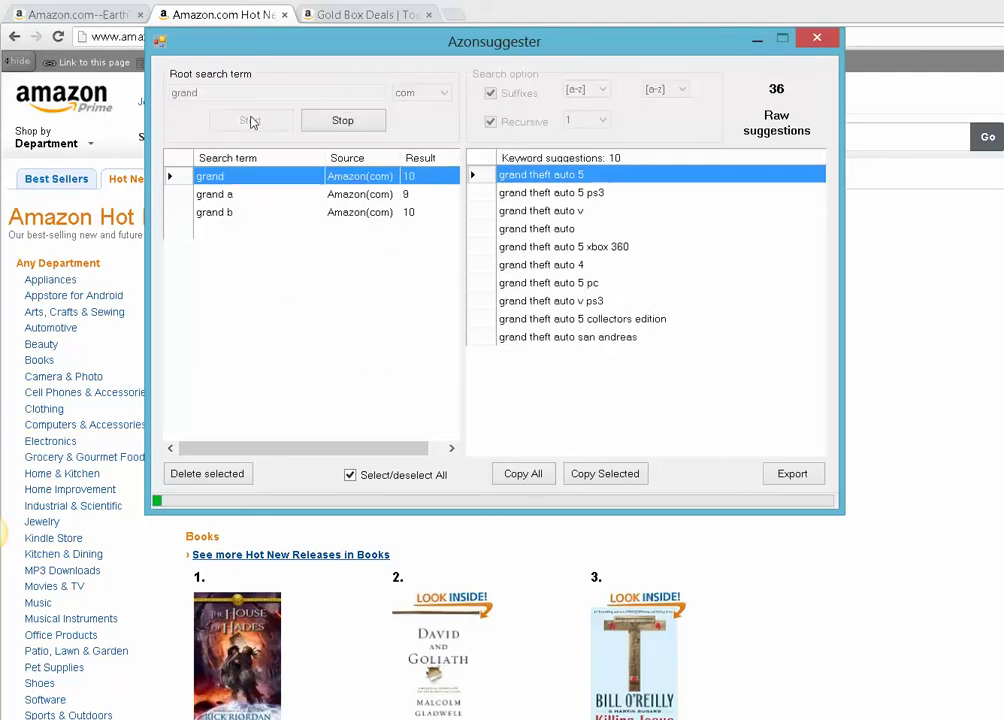
left_click(345, 124)
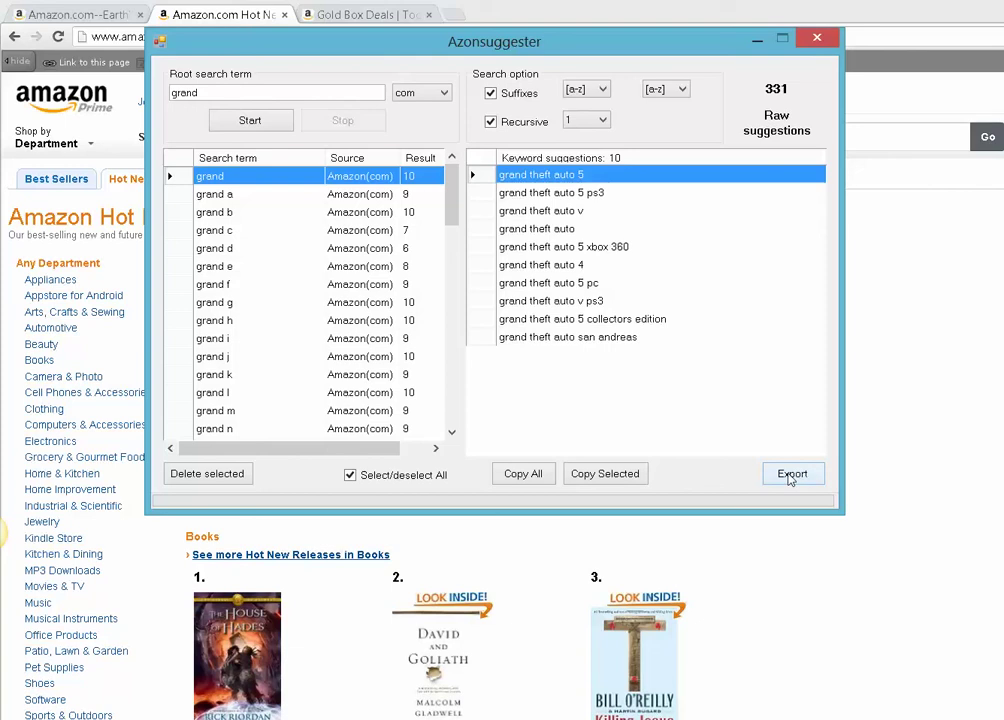
- View the nine 'grand a' suggestions, then start an export and cancel it
left_click(212, 194)
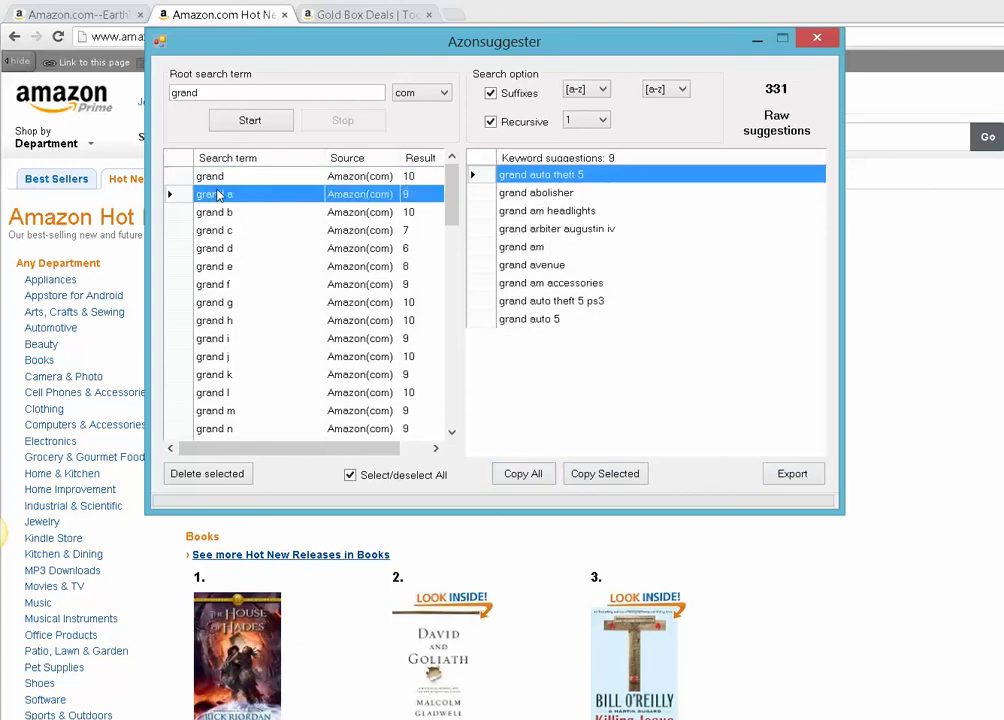
left_click(792, 474)
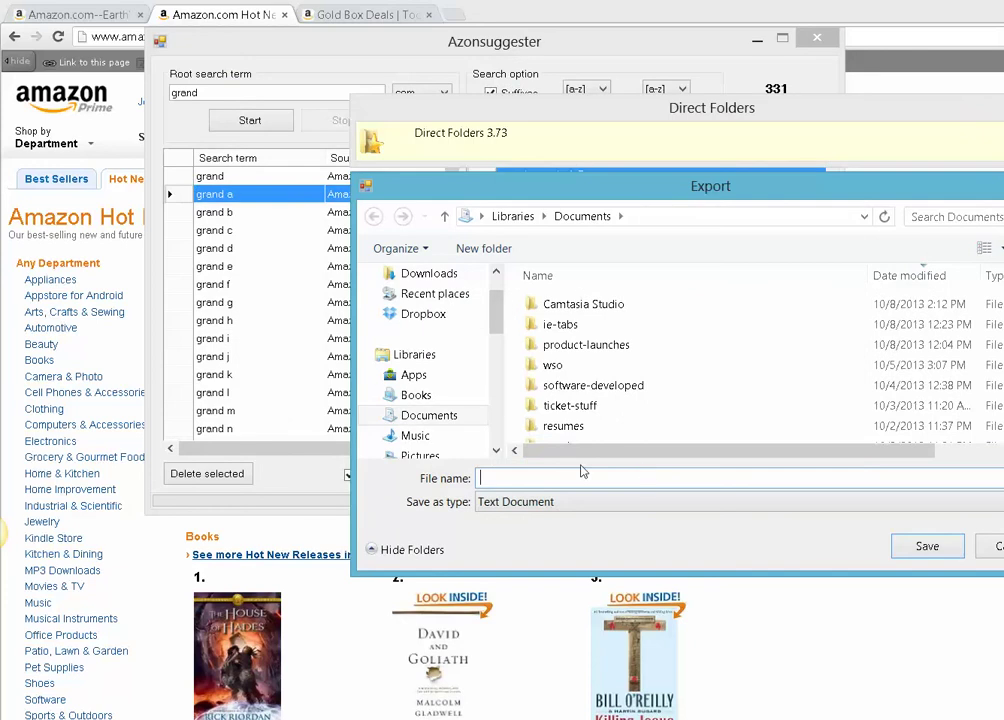
key("Escape")
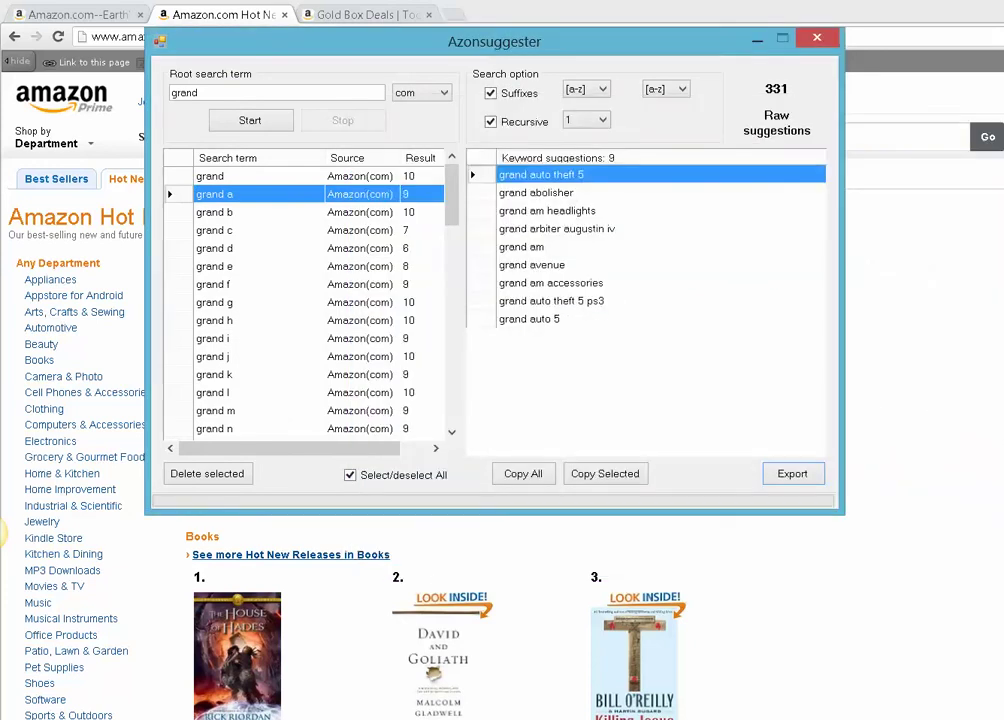